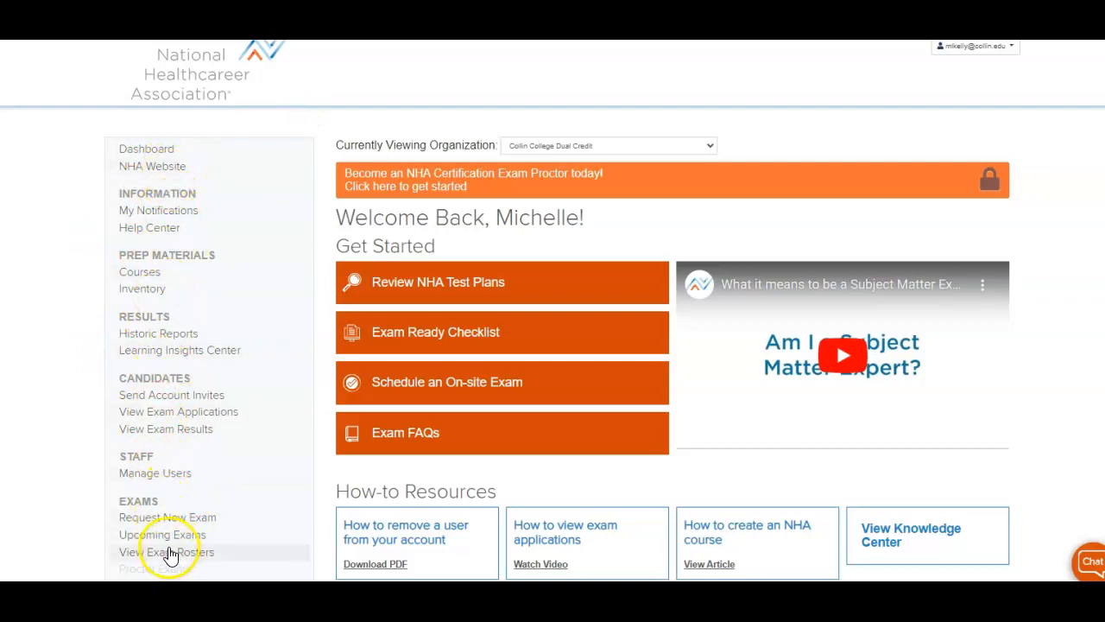
- Open the Courses list and view the Collin College Health Professions organization's courses
{"action": "left_click", "coordinate": [138, 272]}
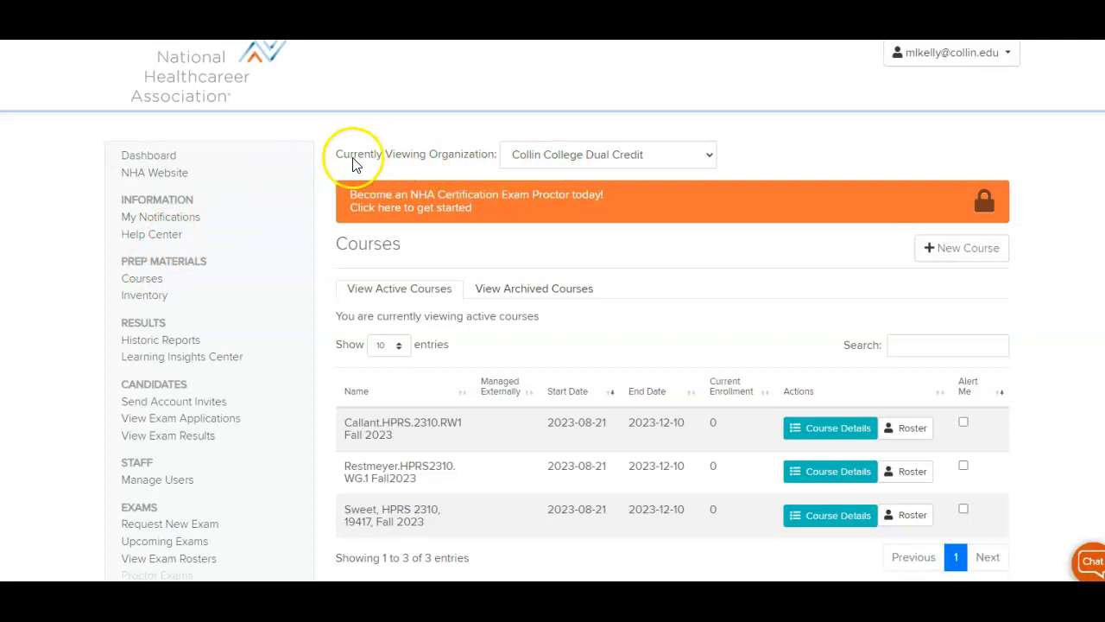
{"action": "left_click", "coordinate": [710, 155]}
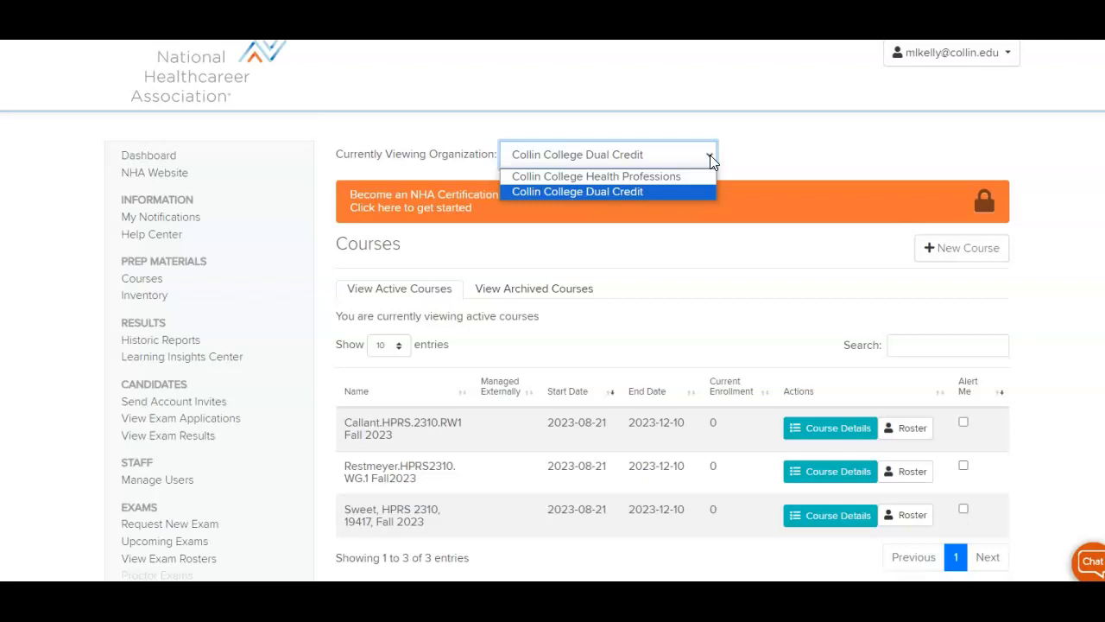
{"action": "left_click", "coordinate": [622, 192]}
{"action": "left_click", "coordinate": [705, 156]}
{"action": "left_click", "coordinate": [654, 179]}
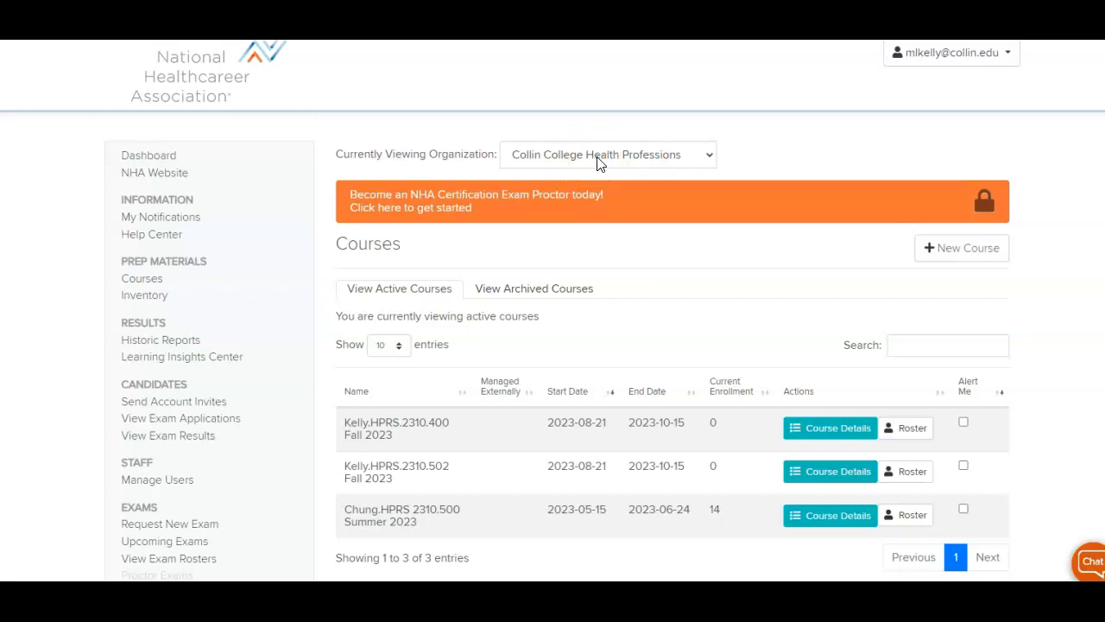
- Switch back to Collin College Dual Credit and start a new course
{"action": "left_click", "coordinate": [712, 154]}
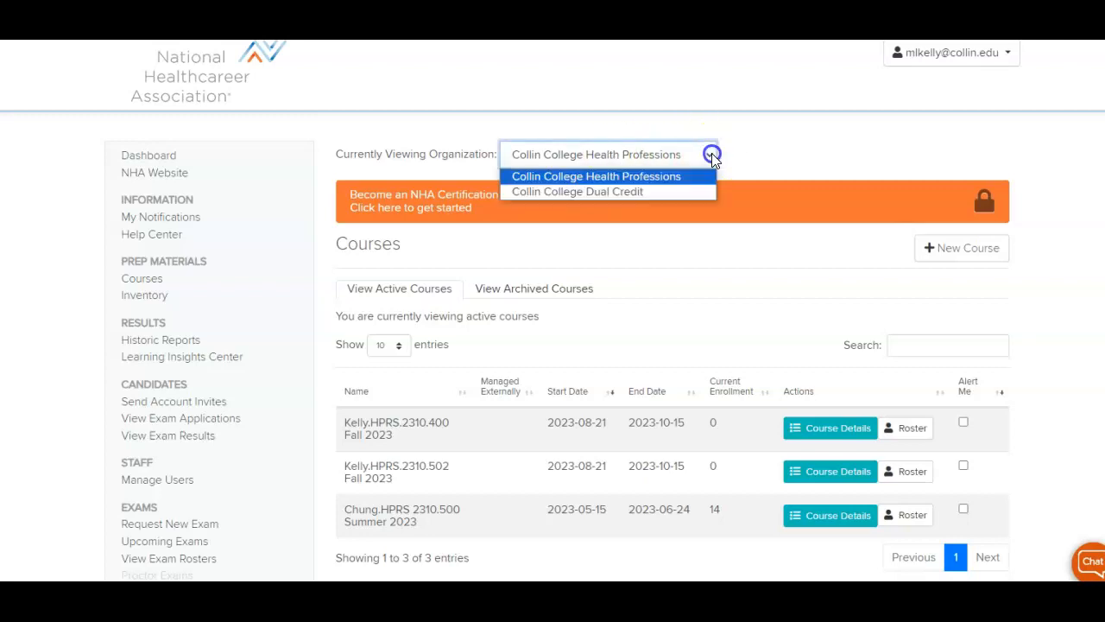
{"action": "left_click", "coordinate": [671, 190]}
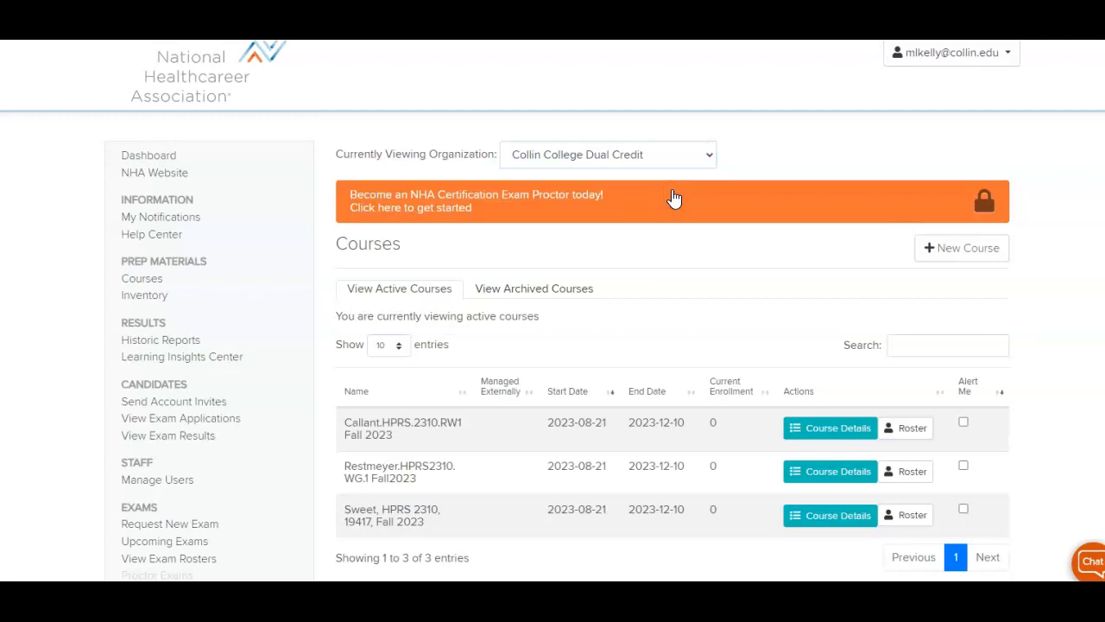
{"action": "left_click", "coordinate": [957, 258]}
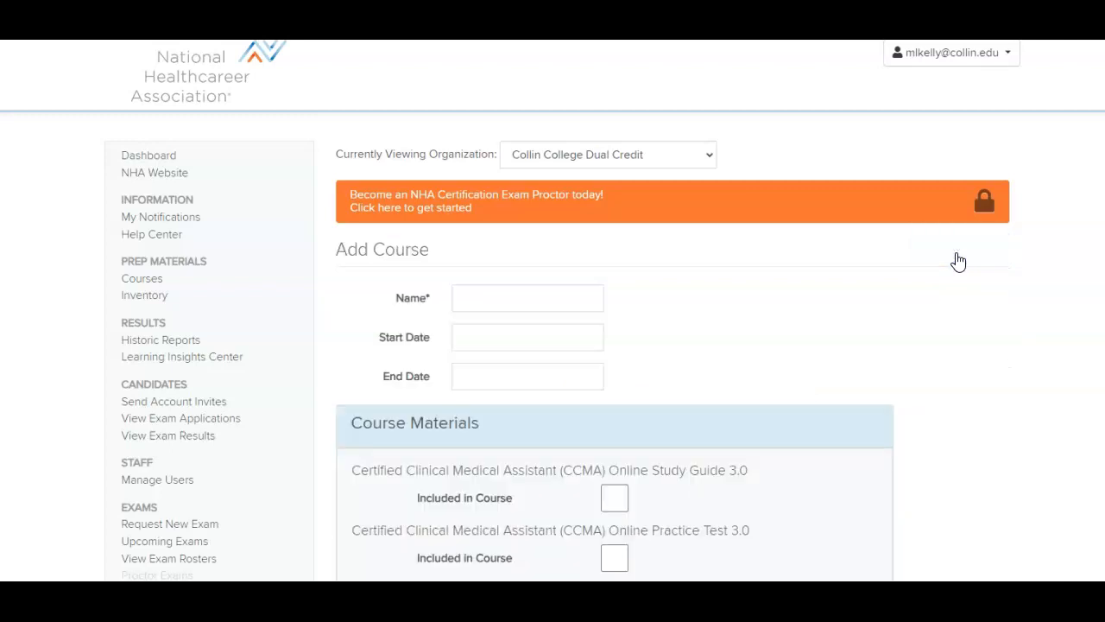
- Step through all six course-material tour steps on the Add Course page and dismiss the tour
{"action": "left_click", "coordinate": [559, 348]}
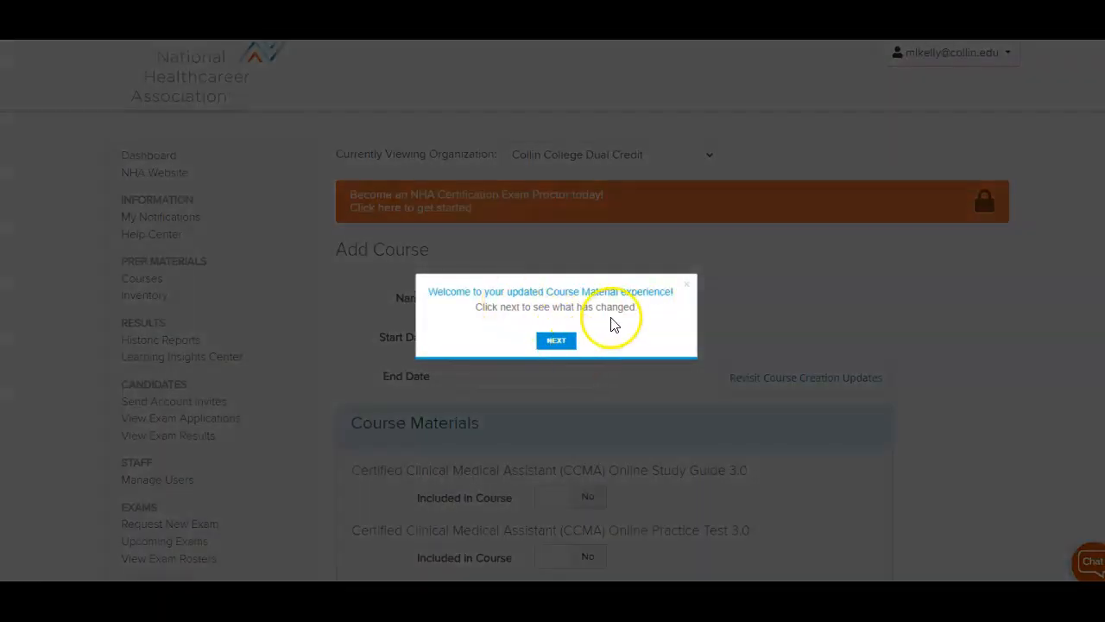
{"action": "left_click", "coordinate": [560, 343]}
{"action": "left_click", "coordinate": [733, 264]}
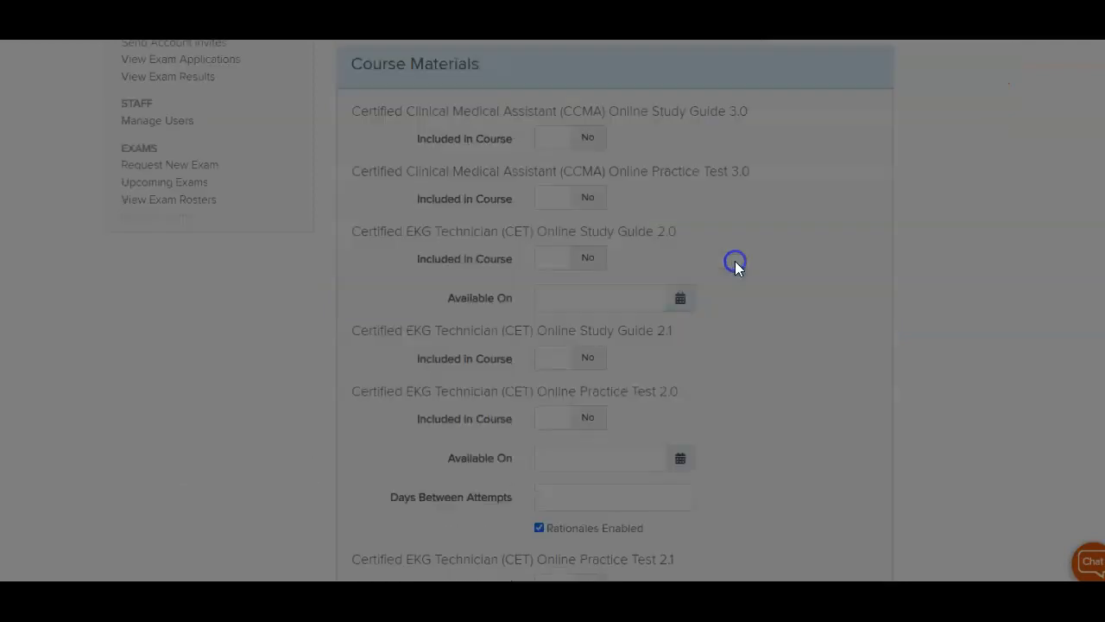
{"action": "left_click", "coordinate": [330, 554]}
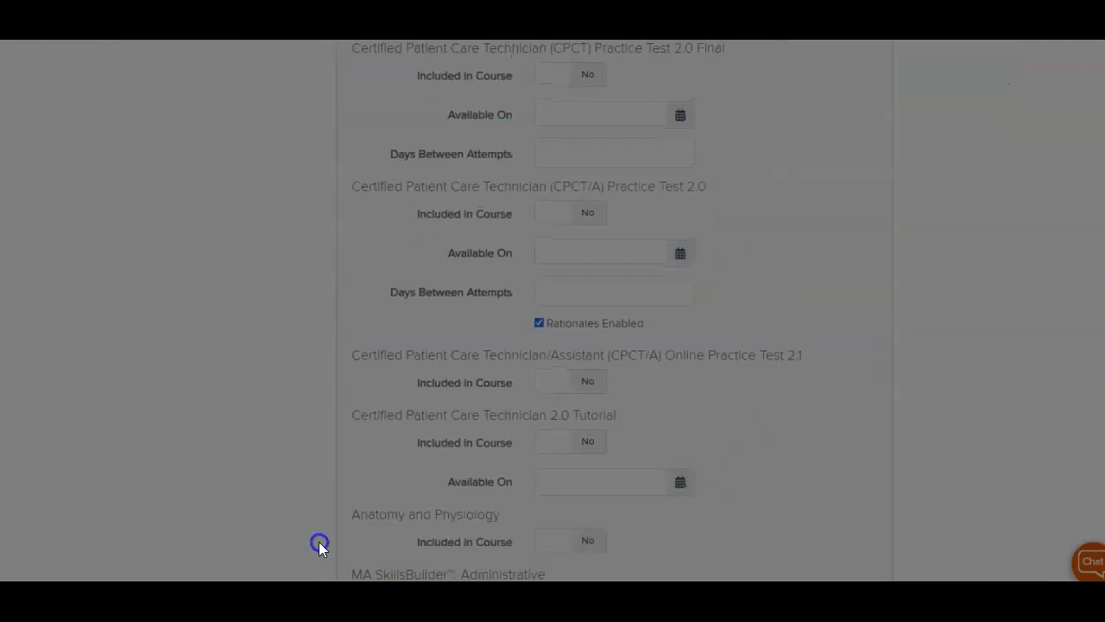
{"action": "left_click", "coordinate": [878, 134]}
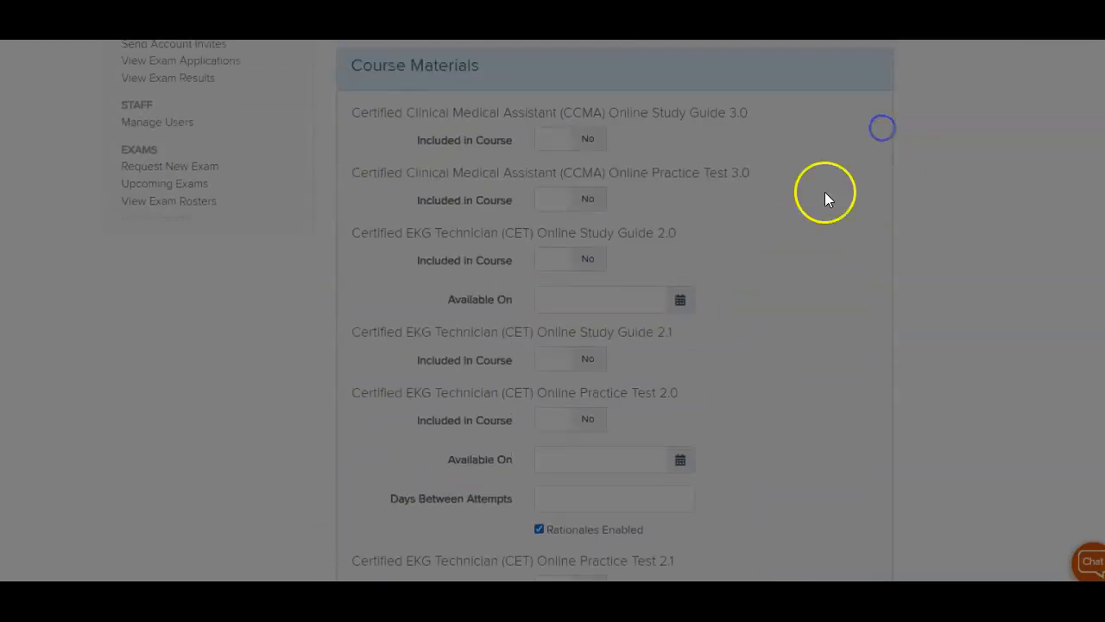
{"action": "left_click", "coordinate": [577, 156]}
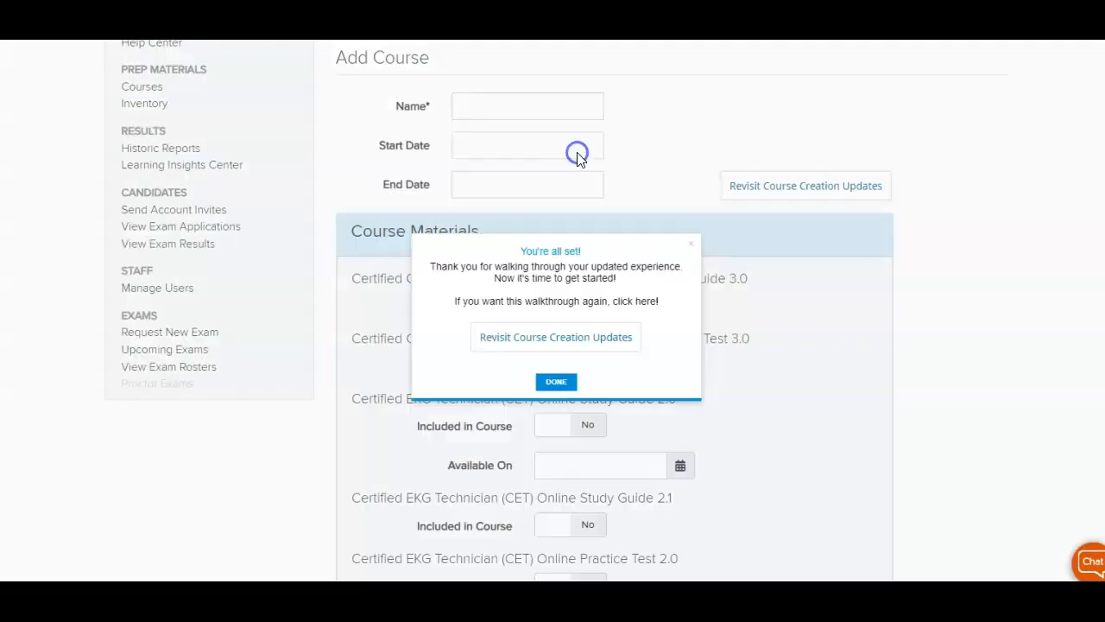
{"action": "left_click", "coordinate": [553, 381]}
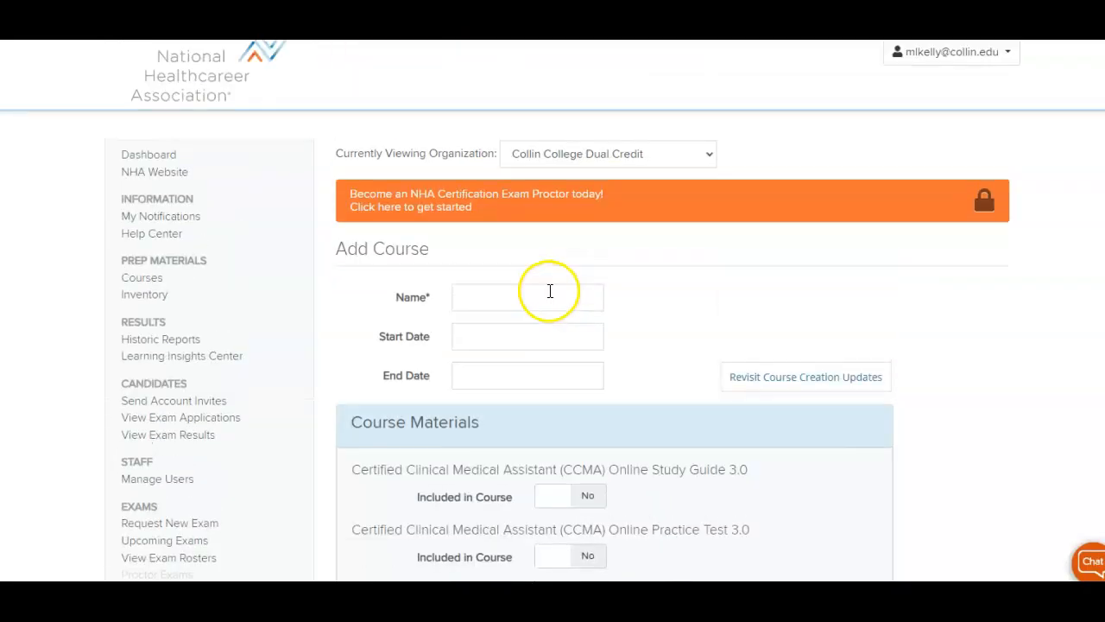
- Name the course with the instructor's surname plus 'HPRS.2310.WG1 Fall 2023', dated 08/21/2023 to 12/10/2023
{"action": "left_click", "coordinate": [509, 305]}
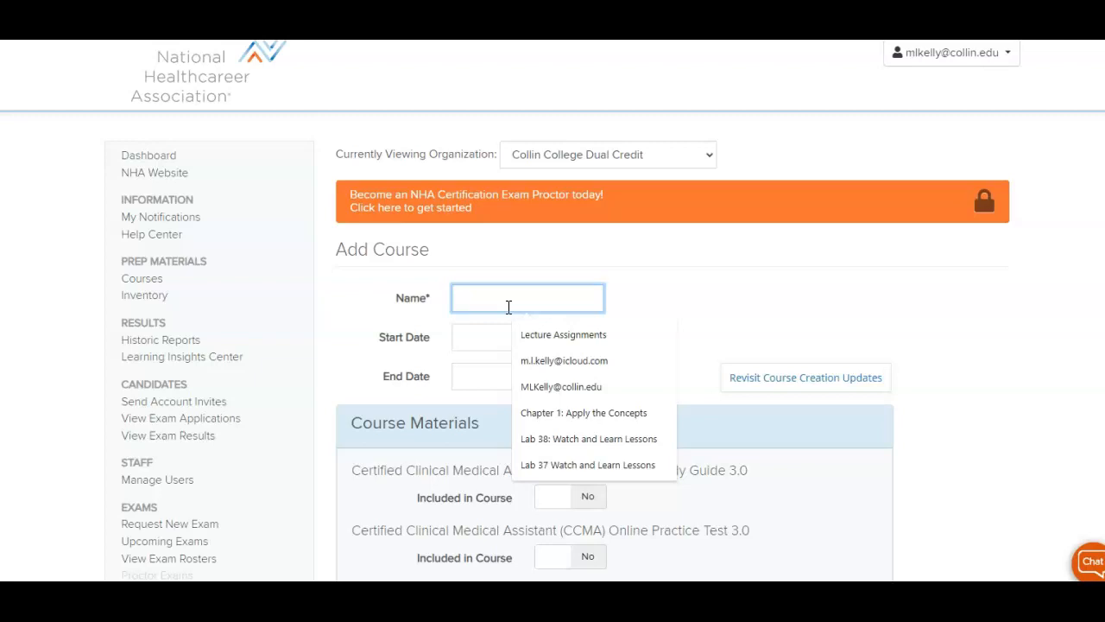
{"action": "type", "text": "Kelly.HPRS"}
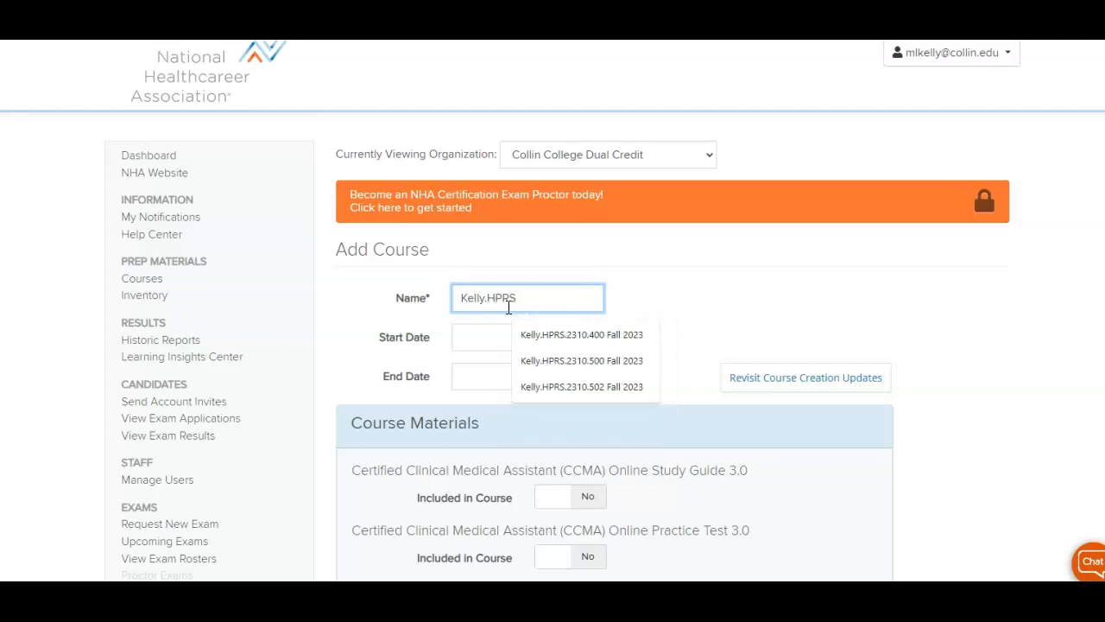
{"action": "type", "text": ".2310.WG1"}
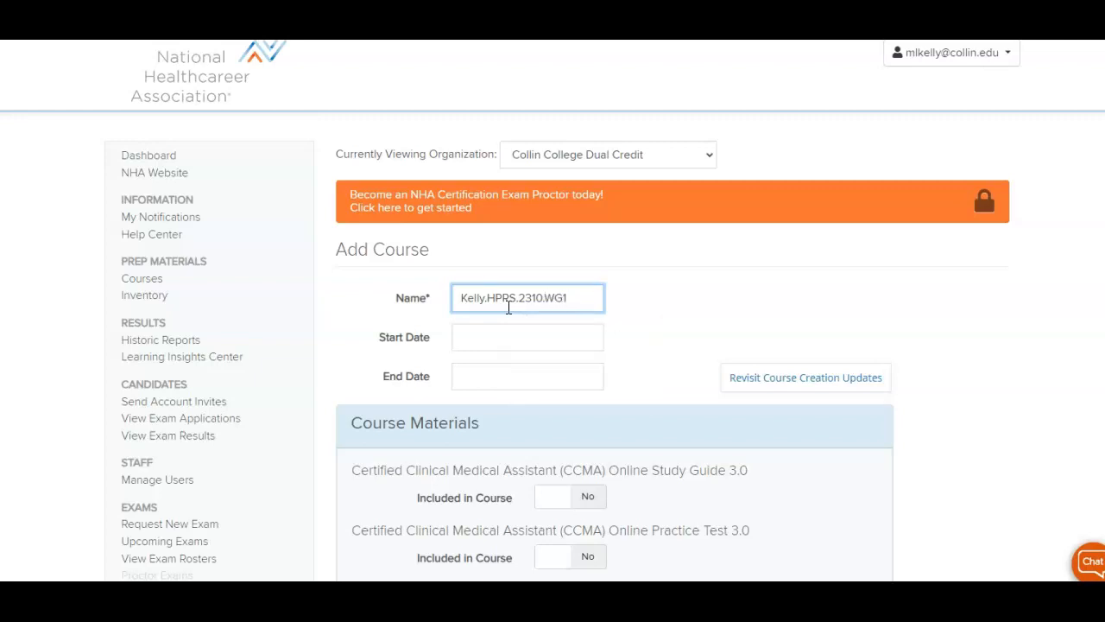
{"action": "type", "text": " Fall 202"}
{"action": "type", "text": "3"}
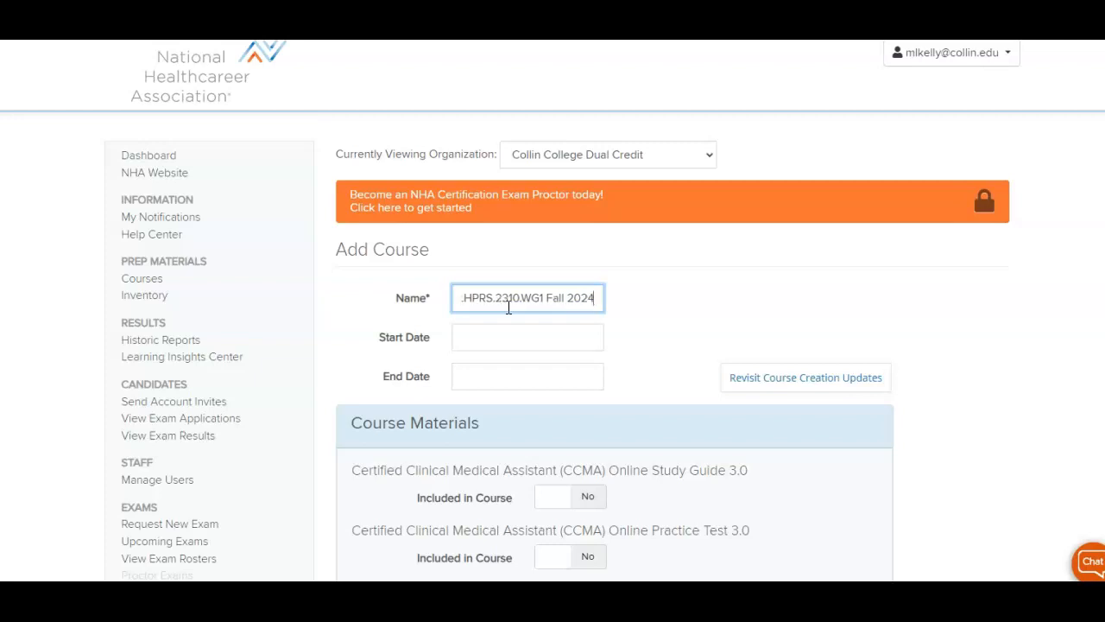
{"action": "left_click", "coordinate": [502, 336]}
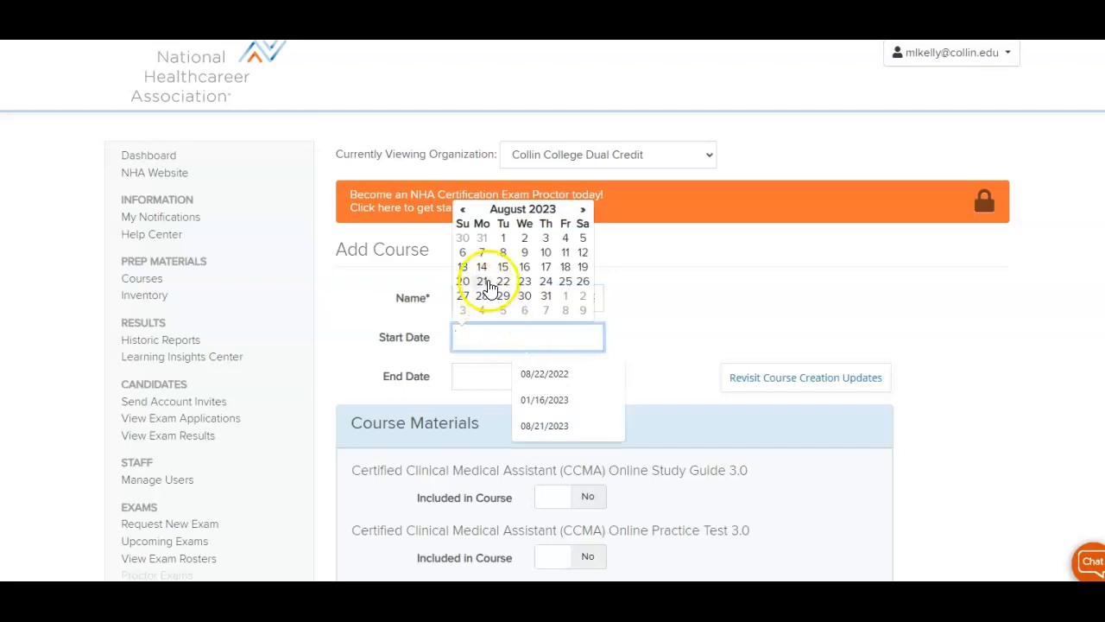
{"action": "left_click", "coordinate": [484, 282]}
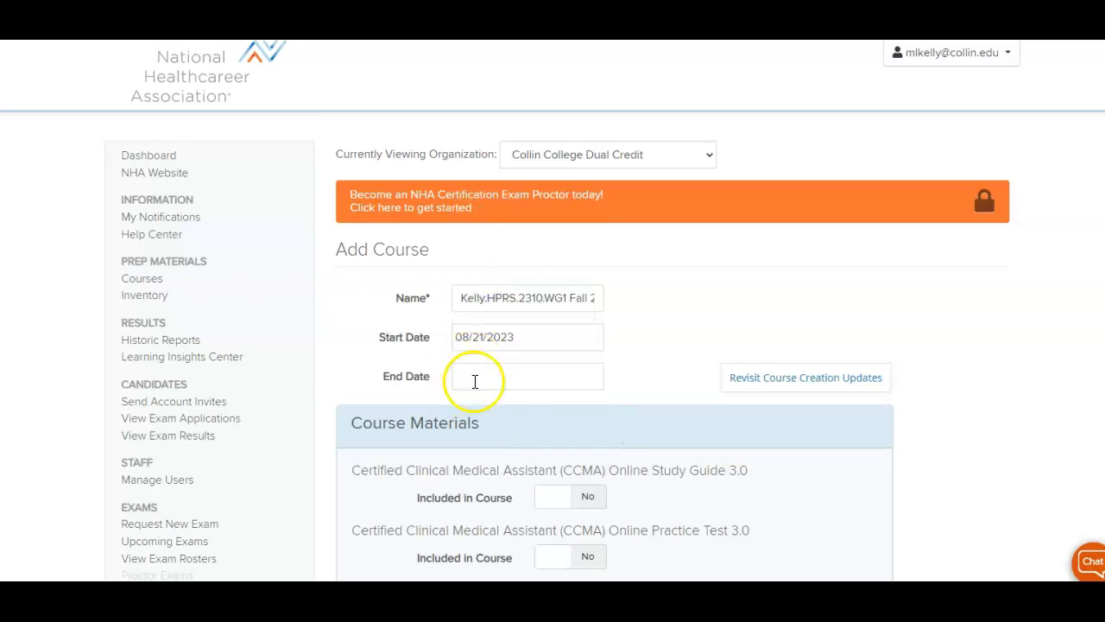
{"action": "left_click", "coordinate": [473, 377]}
{"action": "left_click", "coordinate": [584, 249]}
{"action": "left_click", "coordinate": [583, 249]}
{"action": "left_click", "coordinate": [583, 248]}
{"action": "left_click", "coordinate": [583, 248]}
{"action": "left_click", "coordinate": [463, 305]}
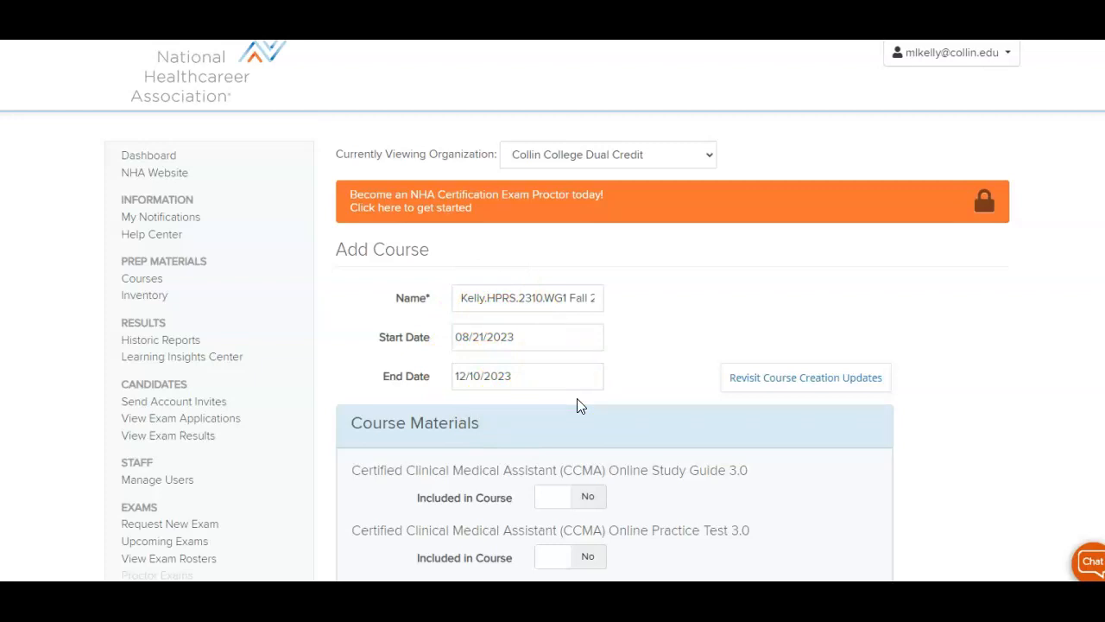
- Set PersonAbility to Included in Course in the Course Materials list
{"action": "scroll", "coordinate": [578, 406], "scroll_direction": "down", "scroll_amount": 3}
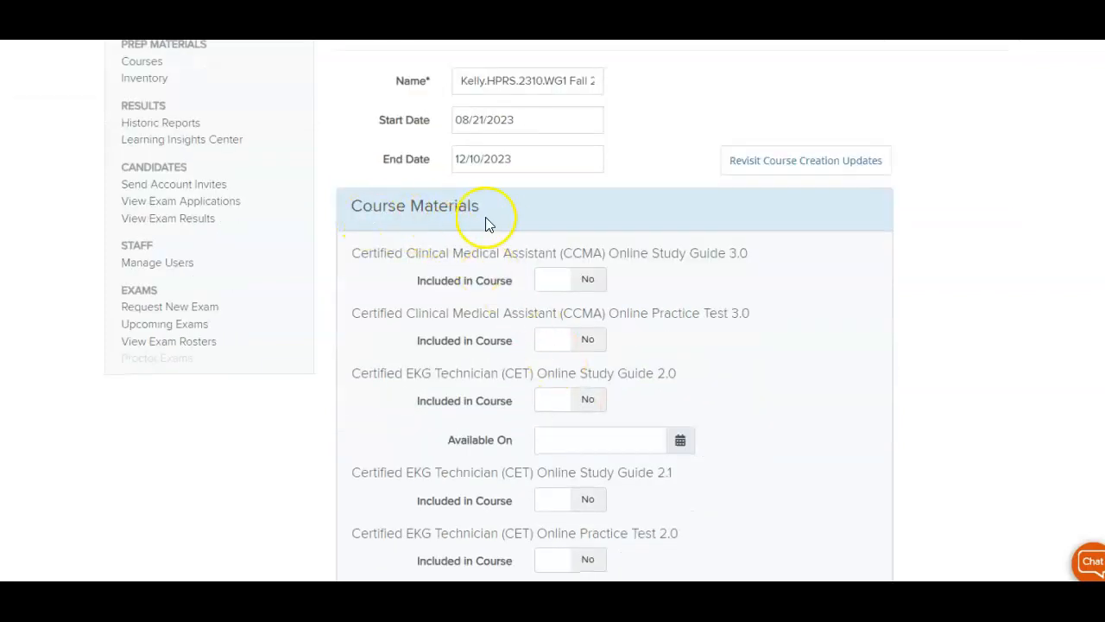
{"action": "scroll", "coordinate": [497, 223], "scroll_direction": "down", "scroll_amount": 5}
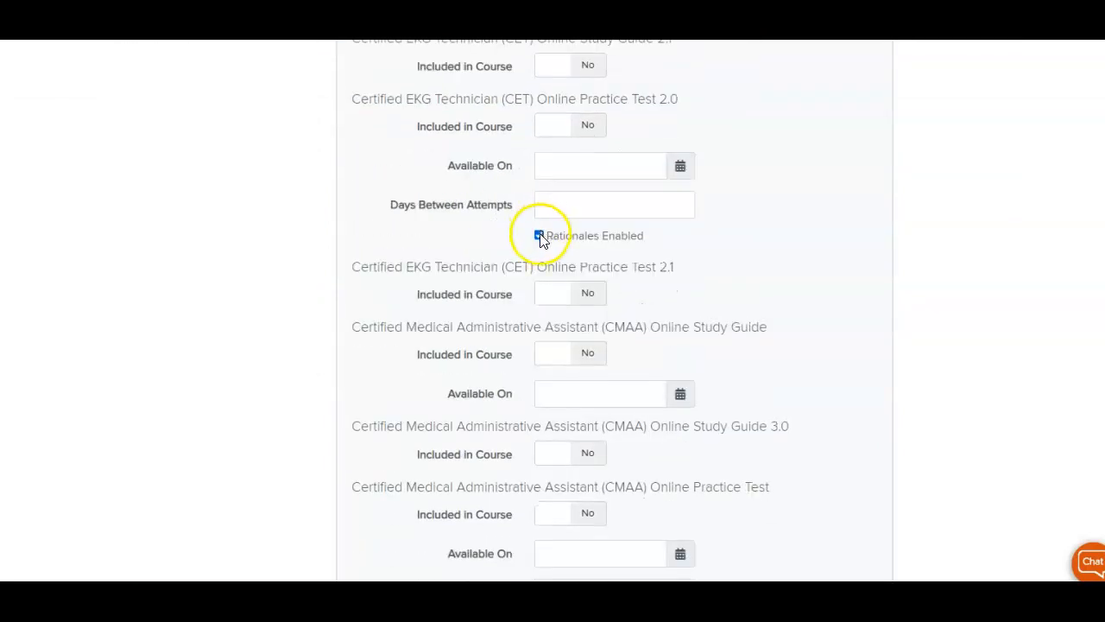
{"action": "scroll", "coordinate": [519, 251], "scroll_direction": "down", "scroll_amount": 6}
{"action": "scroll", "coordinate": [519, 251], "scroll_direction": "down", "scroll_amount": 5}
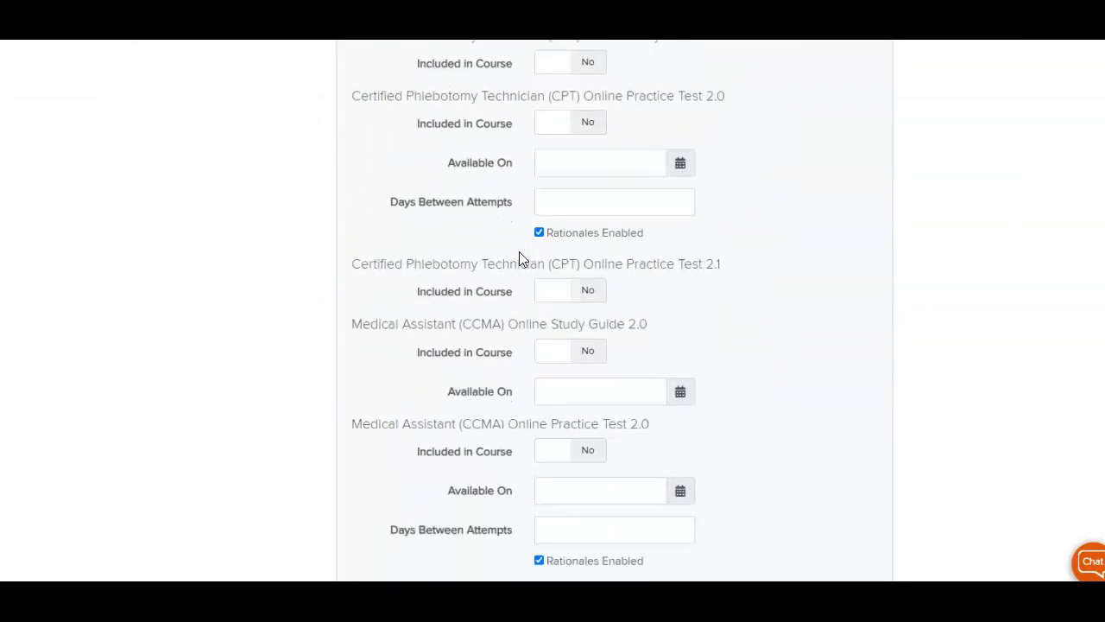
{"action": "scroll", "coordinate": [519, 251], "scroll_direction": "down", "scroll_amount": 8}
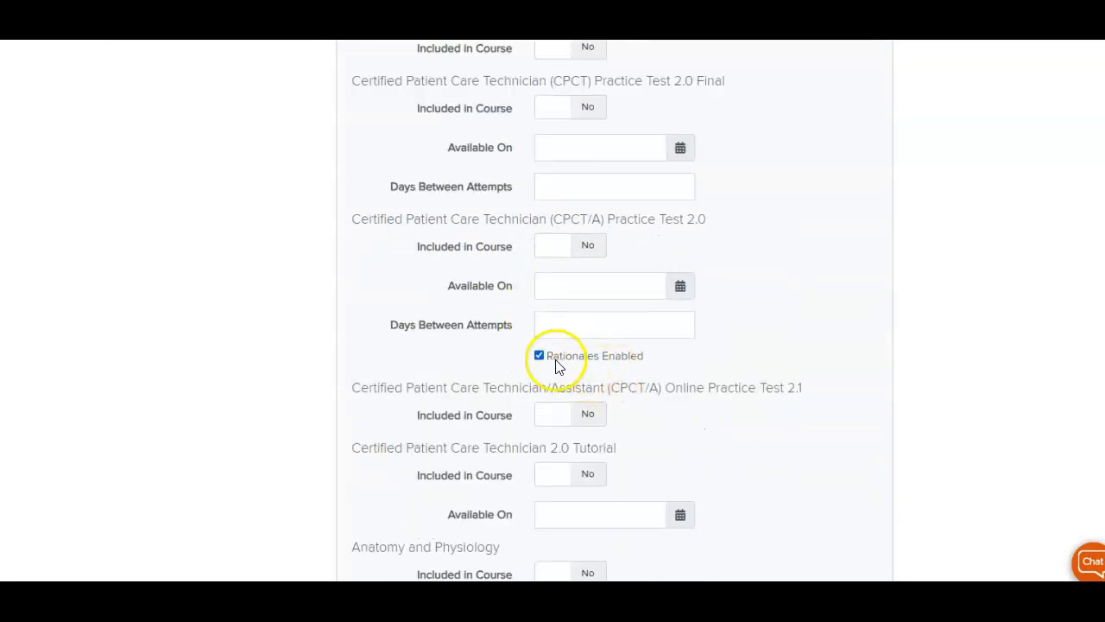
{"action": "scroll", "coordinate": [475, 329], "scroll_direction": "down", "scroll_amount": 4}
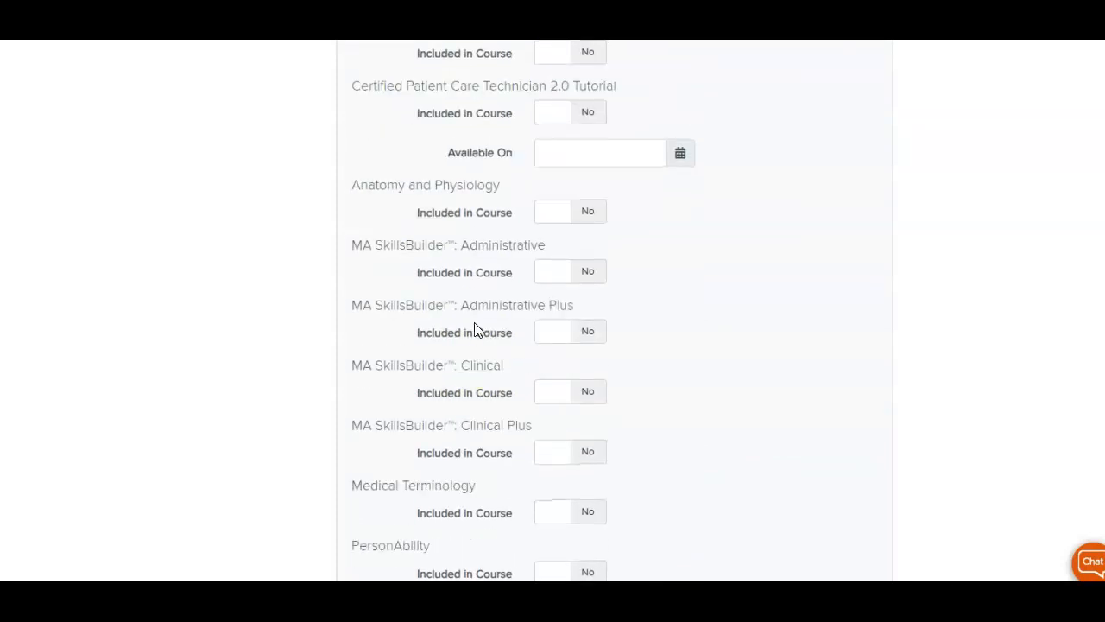
{"action": "scroll", "coordinate": [474, 329], "scroll_direction": "down", "scroll_amount": 2}
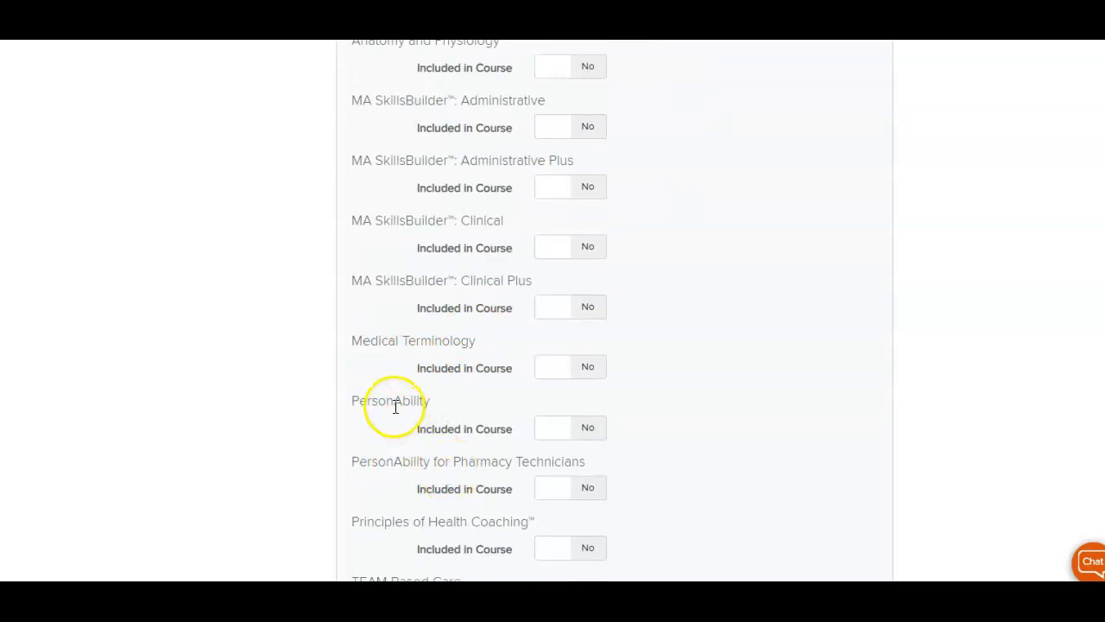
{"action": "left_click", "coordinate": [587, 431]}
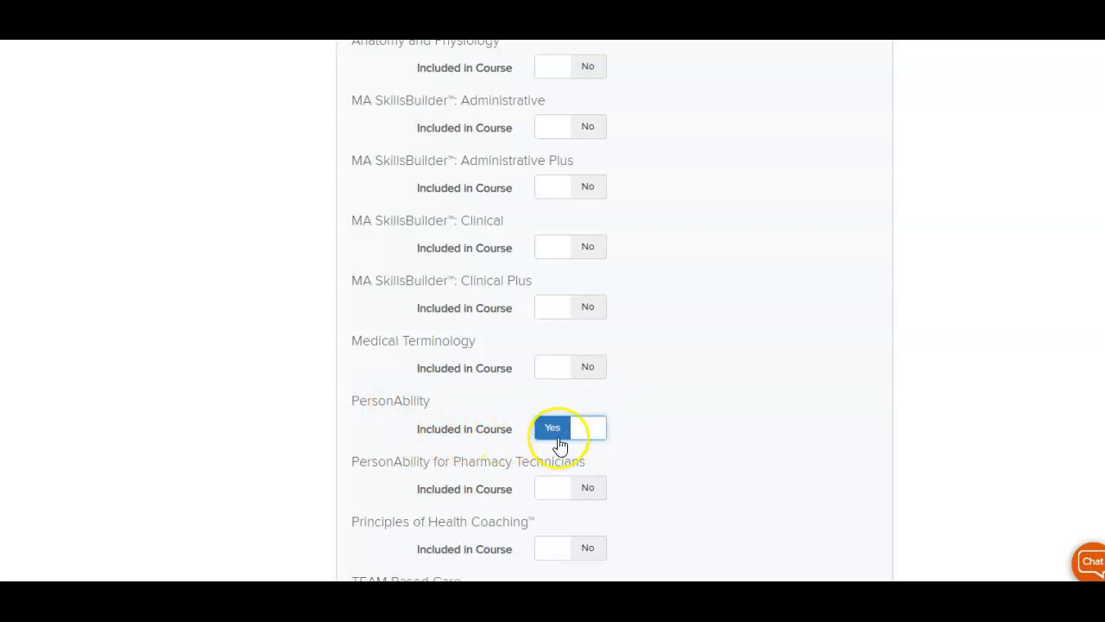
- Scroll back to the top of the form and return to the Courses list
{"action": "scroll", "coordinate": [817, 429], "scroll_direction": "down", "scroll_amount": 4}
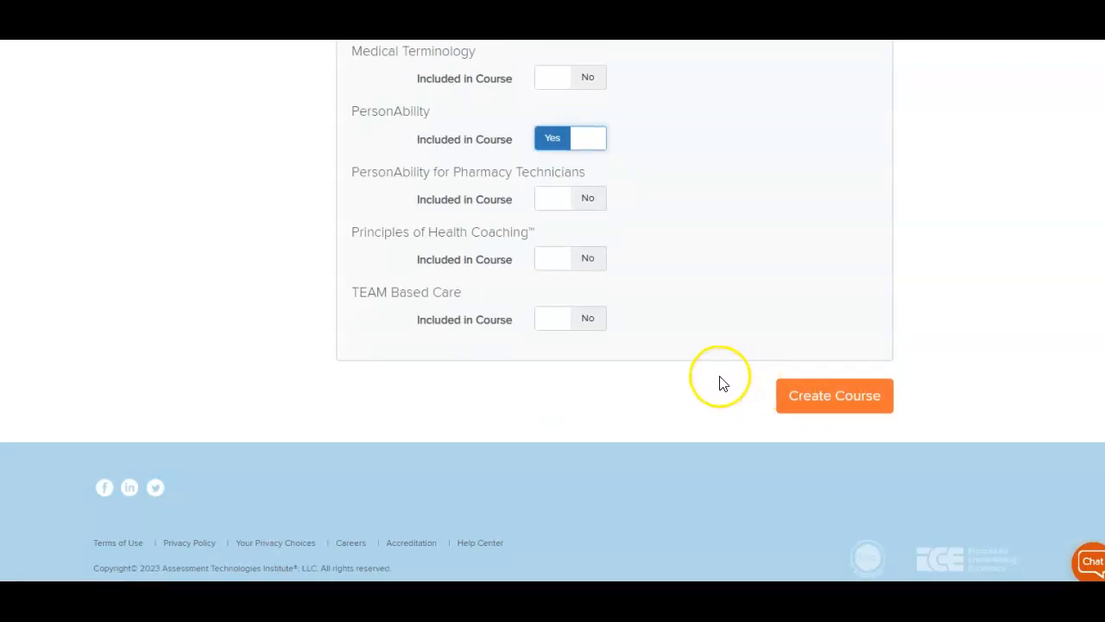
{"action": "scroll", "coordinate": [722, 383], "scroll_direction": "up", "scroll_amount": 5}
{"action": "scroll", "coordinate": [721, 383], "scroll_direction": "up", "scroll_amount": 3}
{"action": "scroll", "coordinate": [725, 384], "scroll_direction": "down", "scroll_amount": 8}
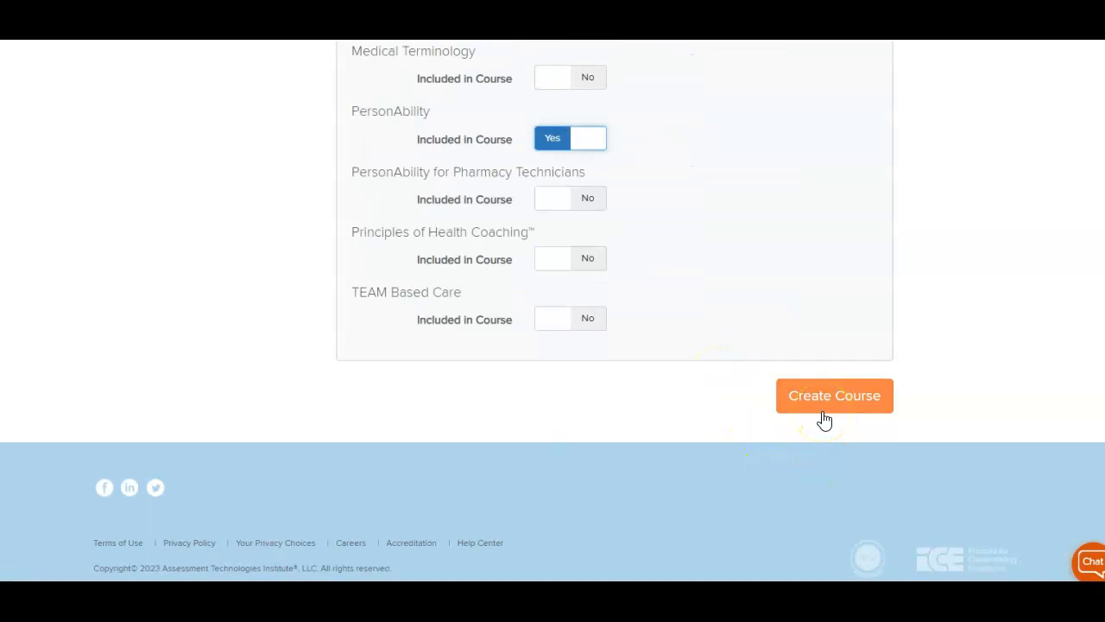
{"action": "scroll", "coordinate": [811, 423], "scroll_direction": "up", "scroll_amount": 9}
{"action": "scroll", "coordinate": [794, 427], "scroll_direction": "up", "scroll_amount": 12}
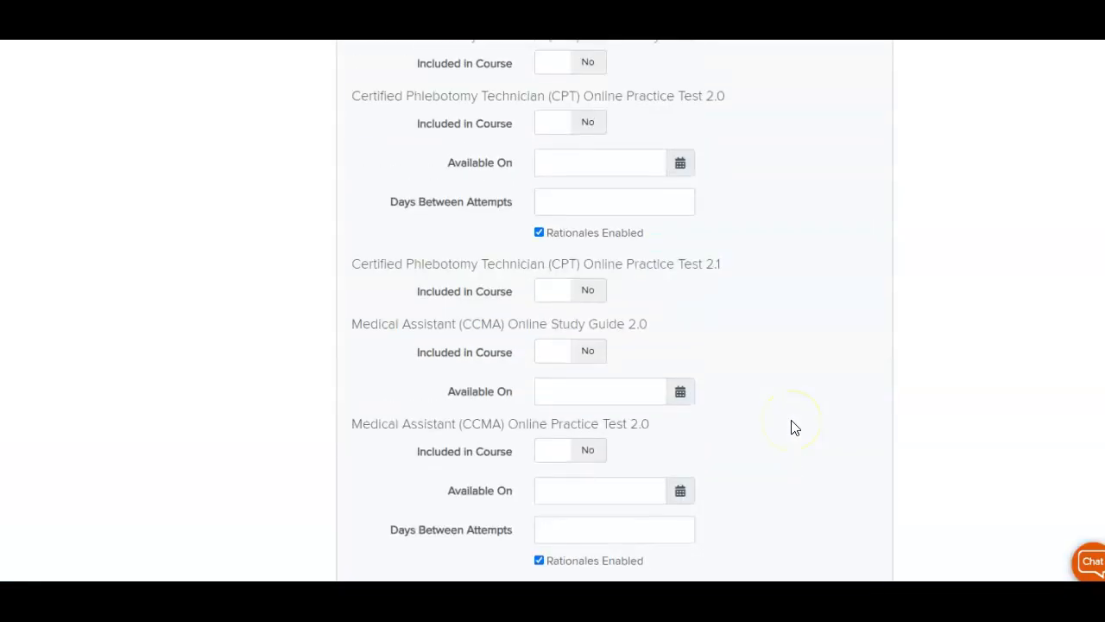
{"action": "scroll", "coordinate": [795, 428], "scroll_direction": "up", "scroll_amount": 6}
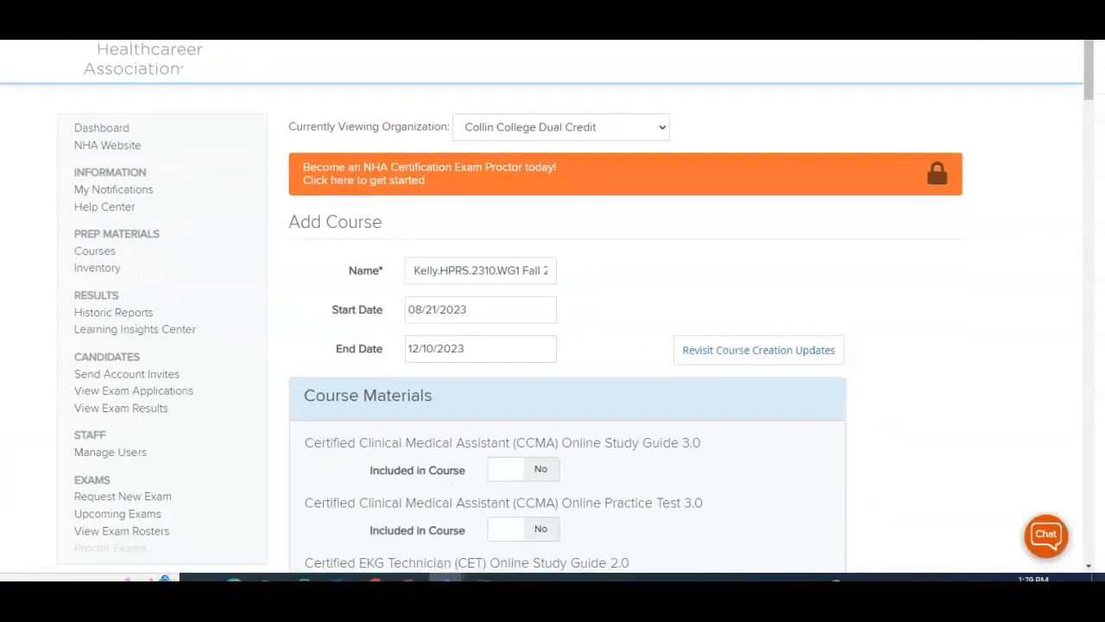
{"action": "key", "text": "alt+Left"}
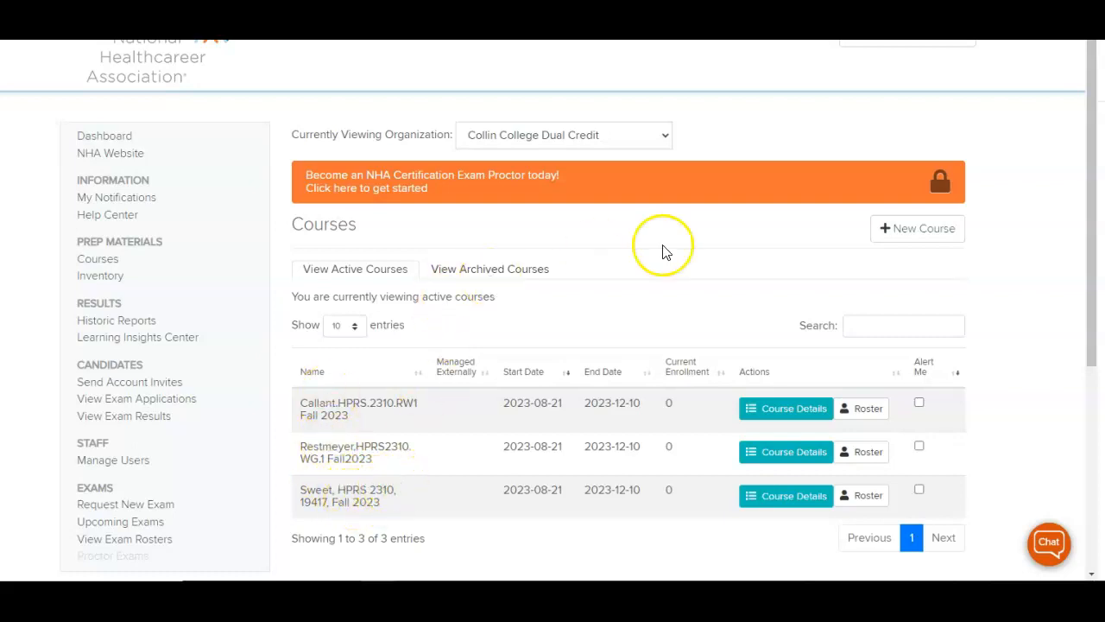
- View Collin College Health Professions courses and open the first Fall 2023 course's roster
{"action": "left_click", "coordinate": [659, 138]}
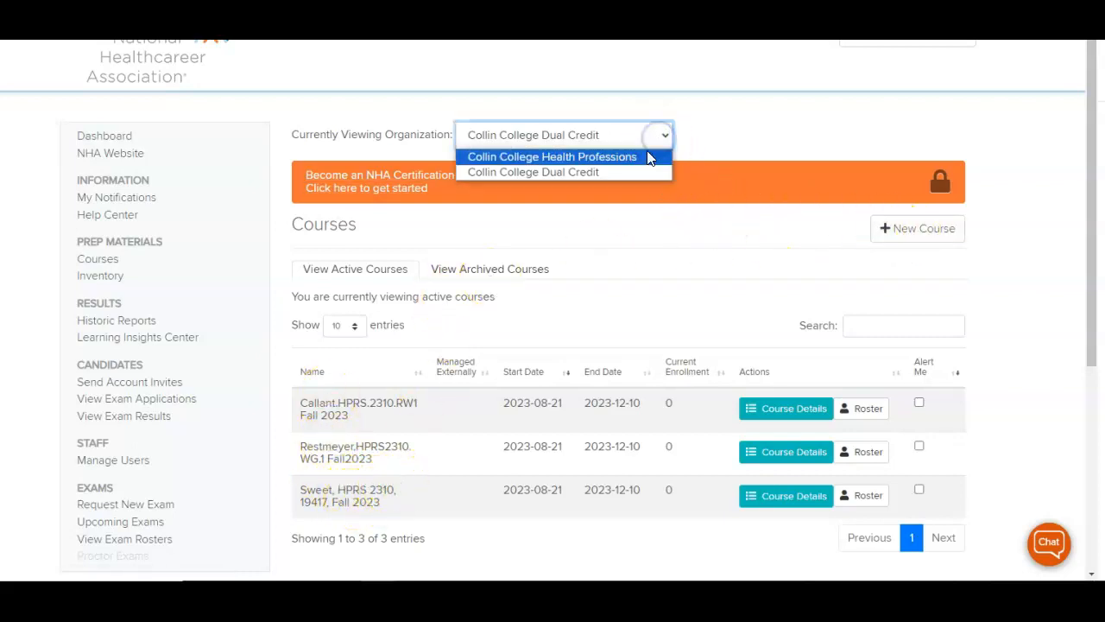
{"action": "scroll", "coordinate": [515, 473], "scroll_direction": "down", "scroll_amount": 3}
{"action": "scroll", "coordinate": [513, 476], "scroll_direction": "up", "scroll_amount": 3}
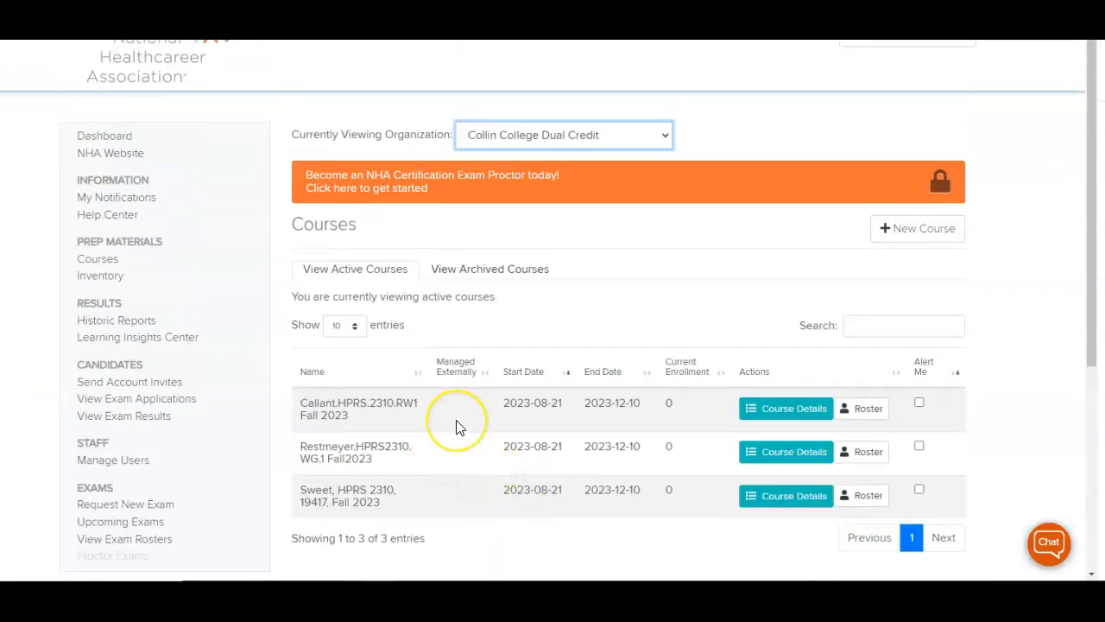
{"action": "left_click", "coordinate": [548, 135]}
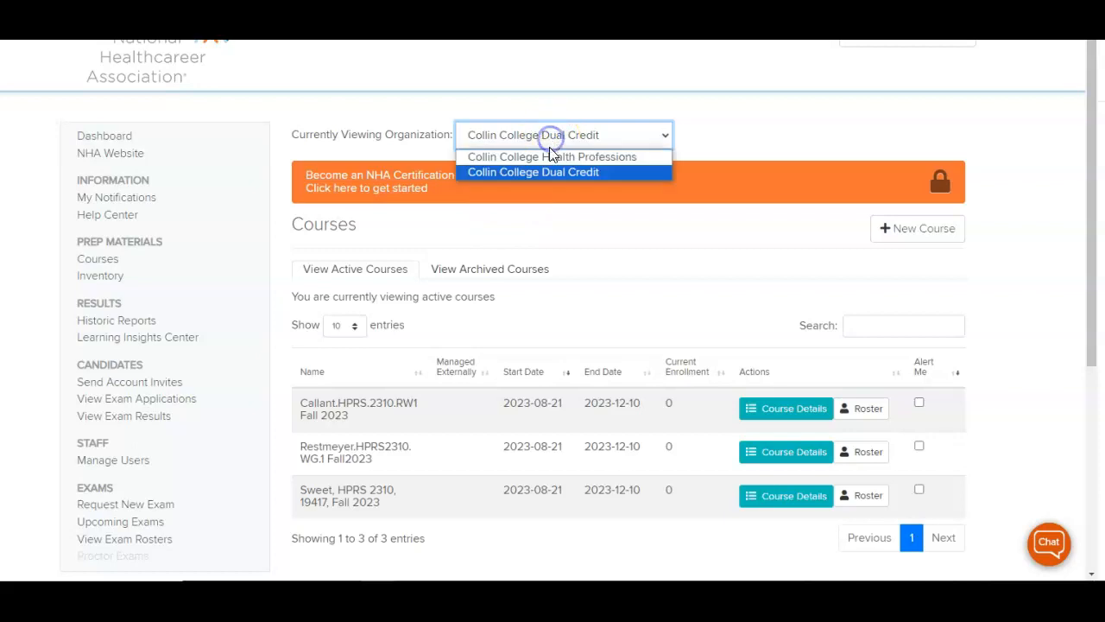
{"action": "left_click", "coordinate": [550, 157]}
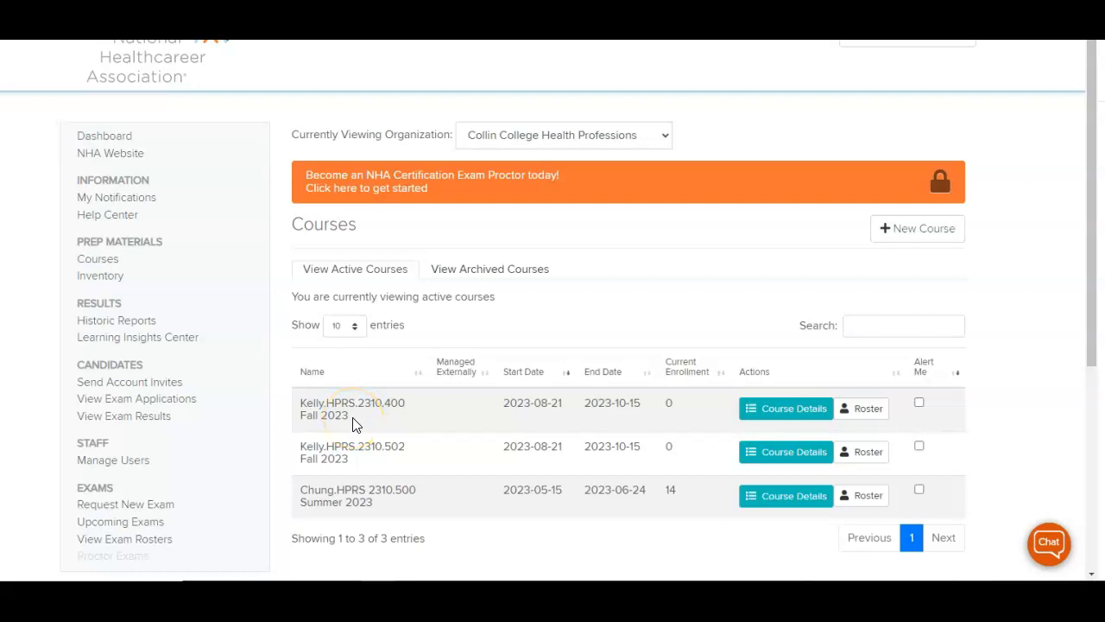
{"action": "left_click", "coordinate": [346, 417]}
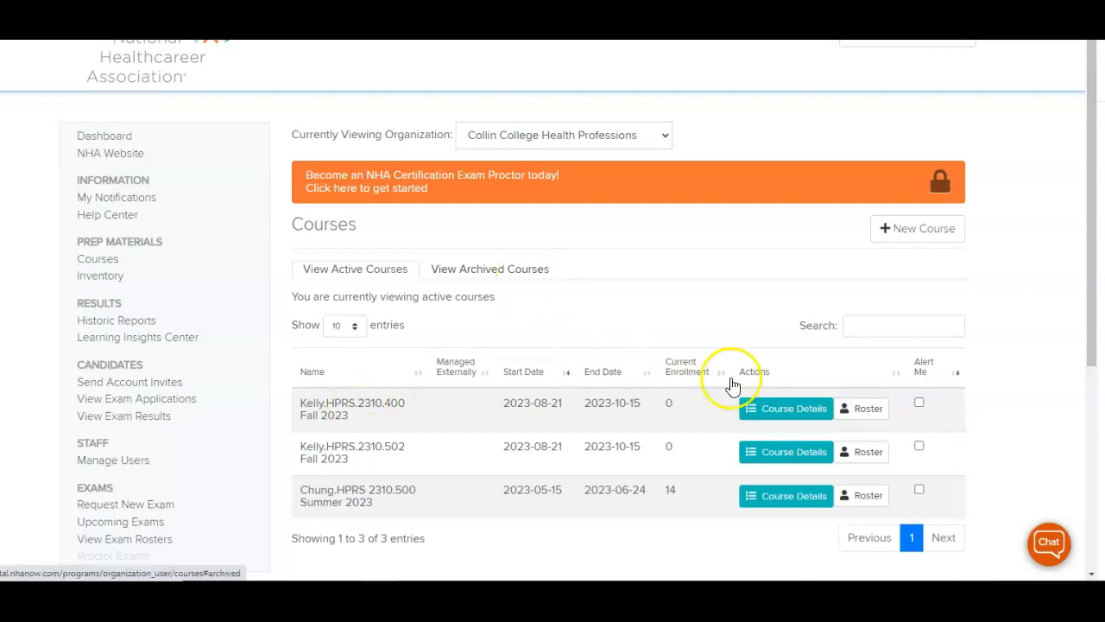
{"action": "left_click", "coordinate": [868, 412]}
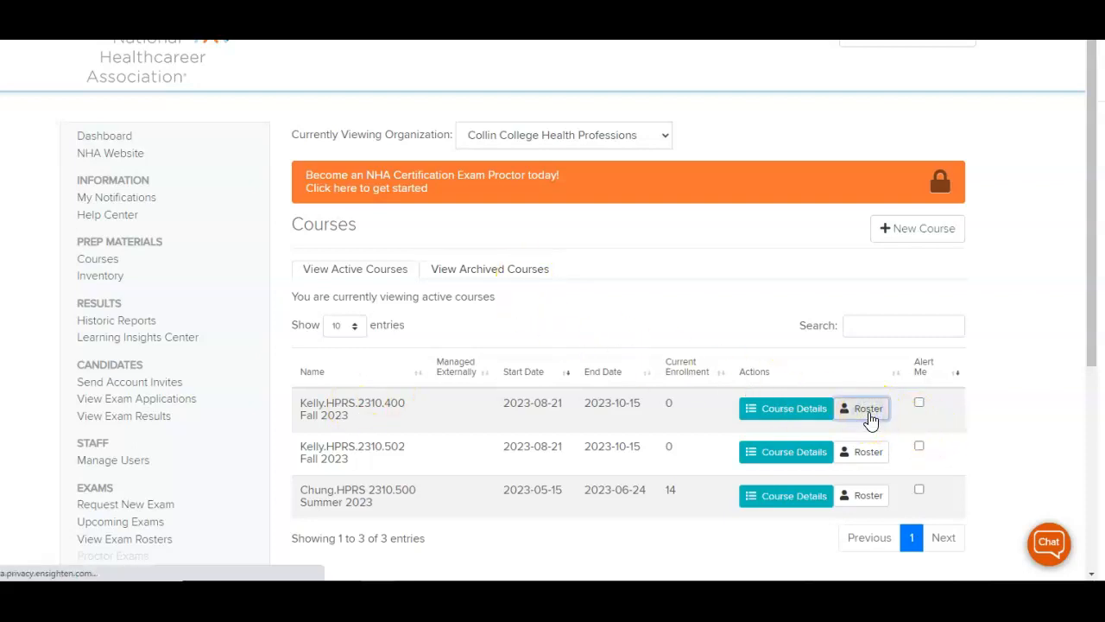
- Enter the candidate's e-mail address in the HPRS 2310.400 invite form and check it
{"action": "left_click", "coordinate": [887, 257]}
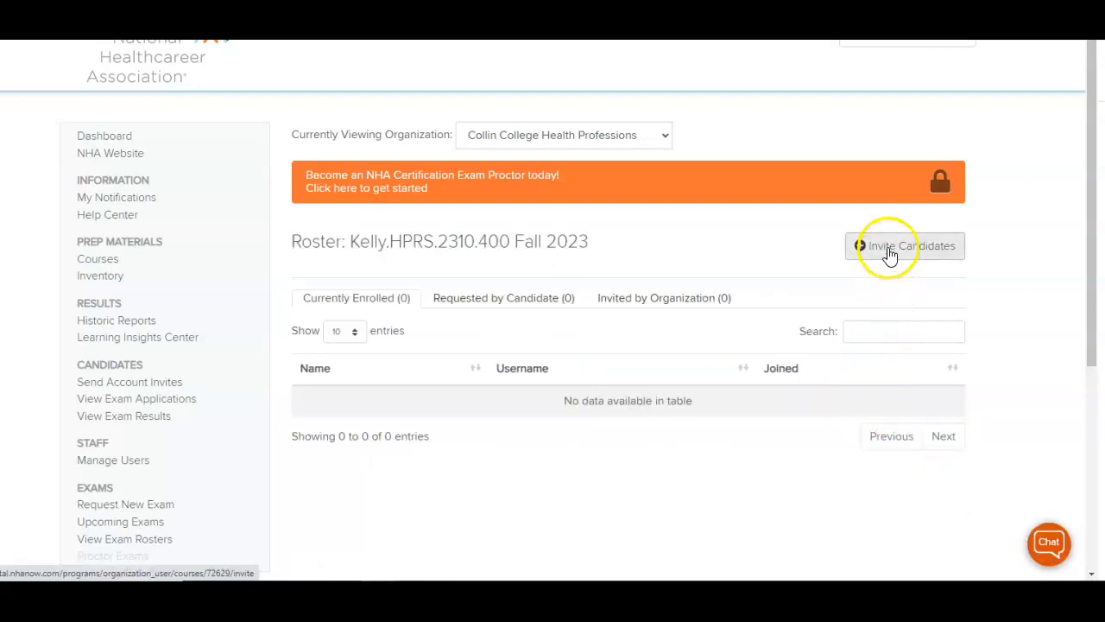
{"action": "left_click", "coordinate": [870, 256]}
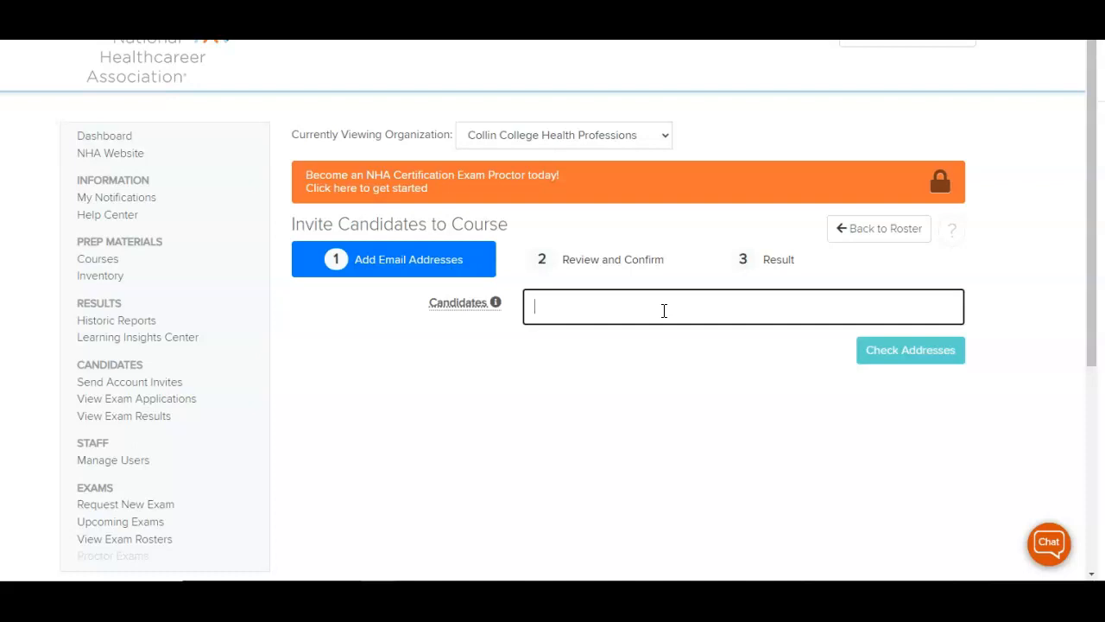
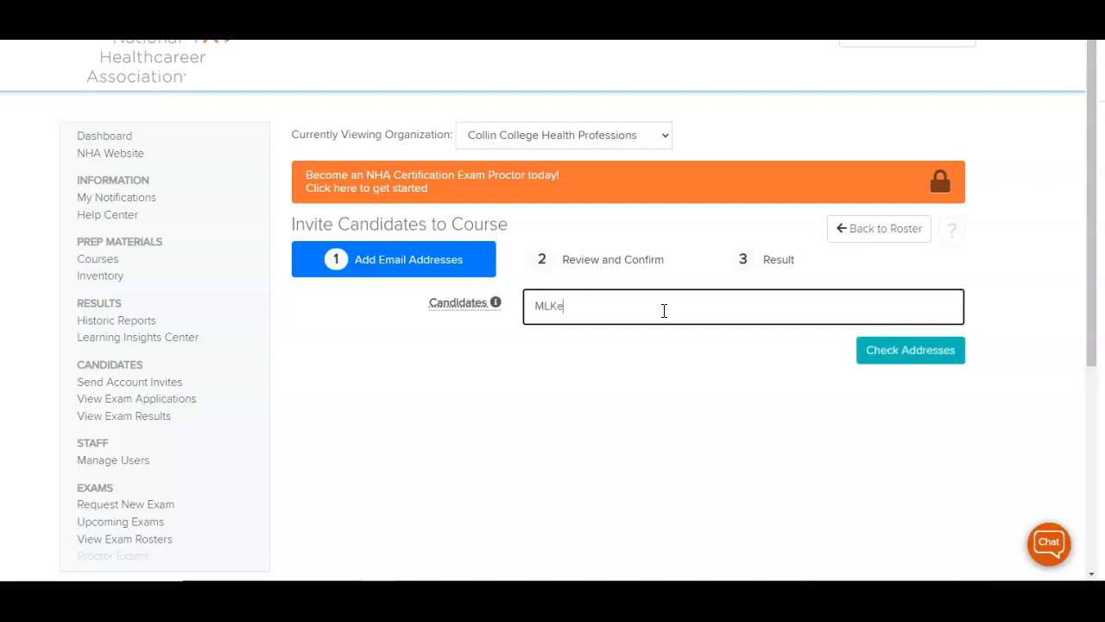
{"action": "left_click", "coordinate": [889, 356]}
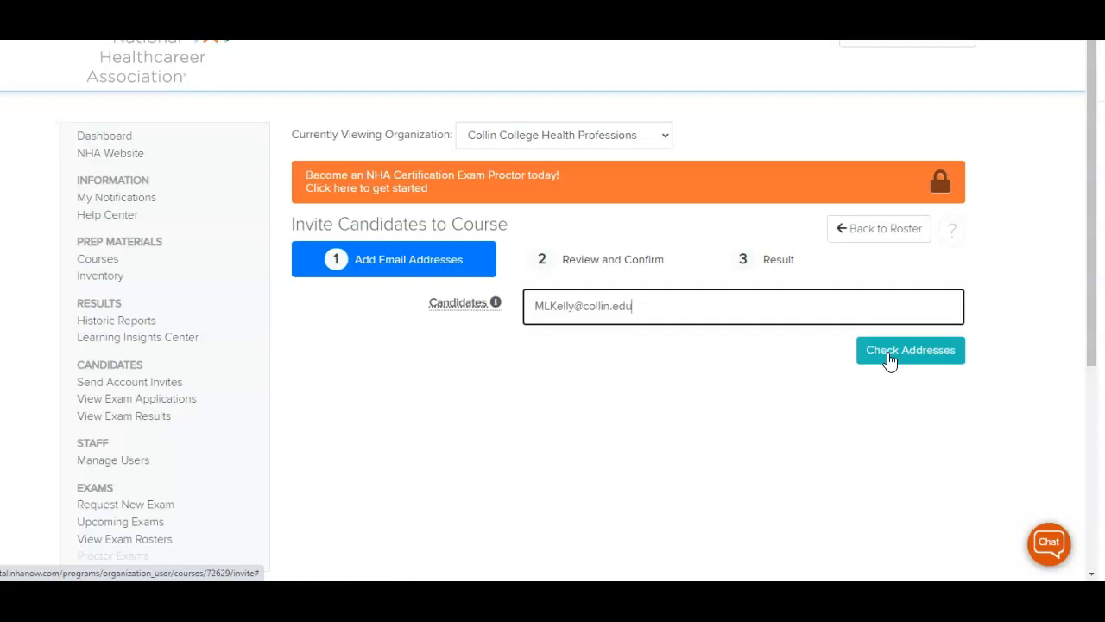
{"action": "left_click", "coordinate": [113, 270]}
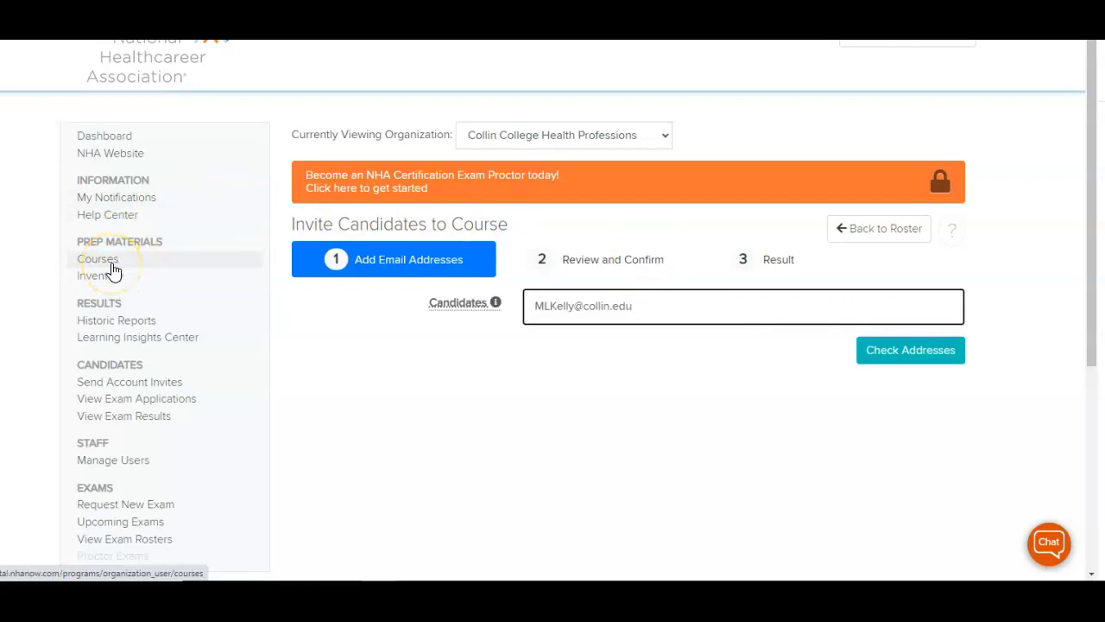